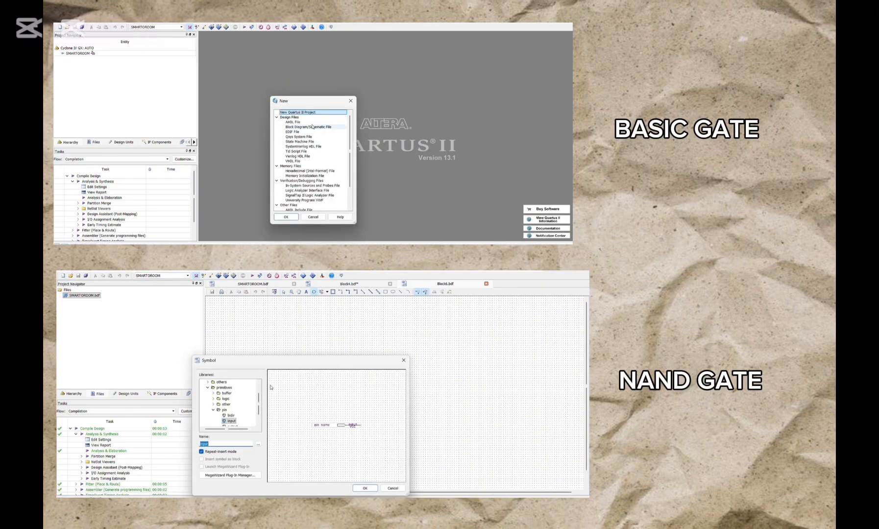
Create a Block Diagram/Schematic file for the basic-gate circuit and place two input pins in its upper area.
{"action": "left_click", "coordinate": [283, 215]}
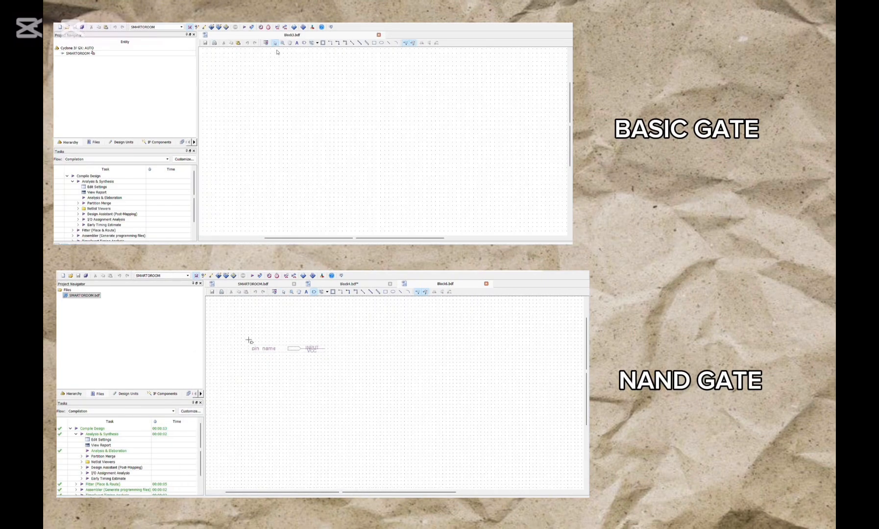
{"action": "left_click", "coordinate": [304, 43]}
{"action": "type", "text": "input"}
{"action": "key", "text": "Return"}
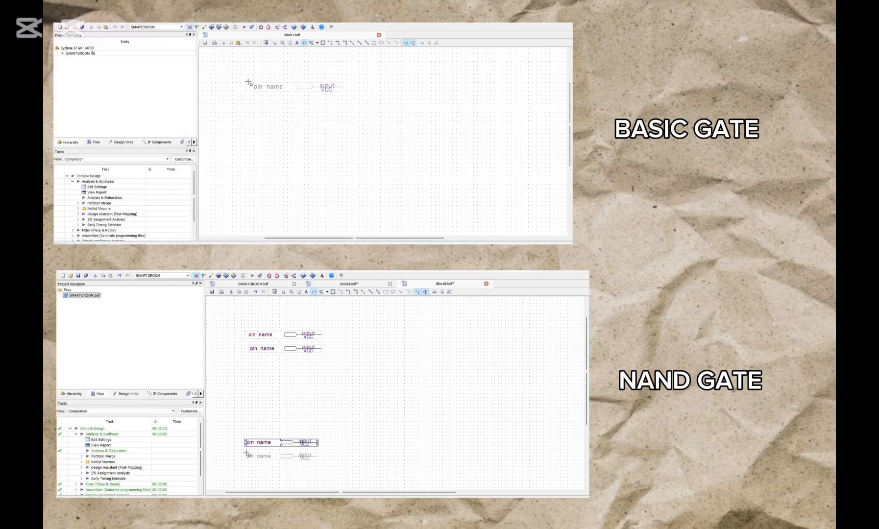
{"action": "left_click", "coordinate": [232, 76]}
{"action": "left_click", "coordinate": [233, 98]}
Name the NAND schematic's upper inputs TemperatureSensor and MotionSensor, and place two more input pins low in the basic-gate schematic.
{"action": "double_click", "coordinate": [260, 334]}
{"action": "type", "text": "Temperatura"}
{"action": "left_click", "coordinate": [234, 197]}
{"action": "left_click", "coordinate": [237, 212]}
{"action": "type", "text": "Sensor"}
{"action": "double_click", "coordinate": [263, 349]}
{"action": "type", "text": "MotionSensor"}
Name the basic-gate schematic's first input TemperatureSensor and the NAND schematic's lower inputs QuietMode and Window.
{"action": "key", "text": "Escape"}
{"action": "double_click", "coordinate": [245, 84]}
{"action": "double_click", "coordinate": [258, 442]}
{"action": "type", "text": "Q"}
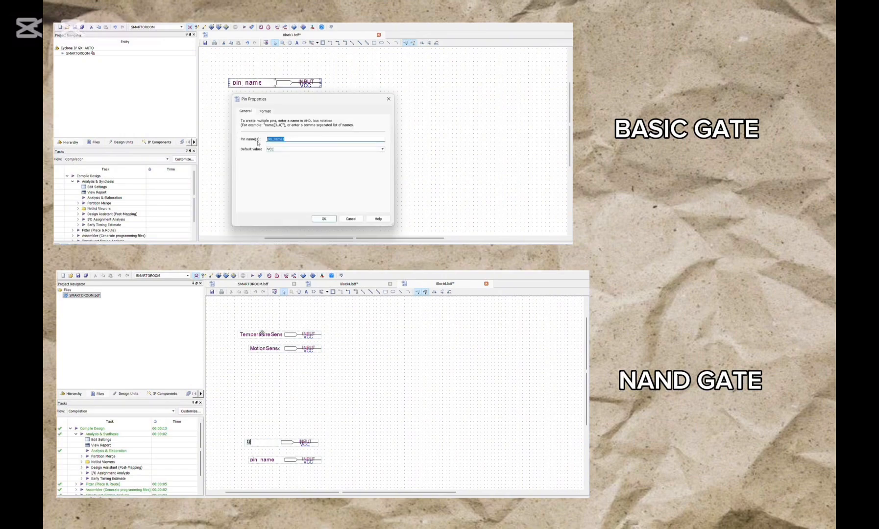
{"action": "type", "text": "TemperatureSensorWi"}
{"action": "key", "text": "Return"}
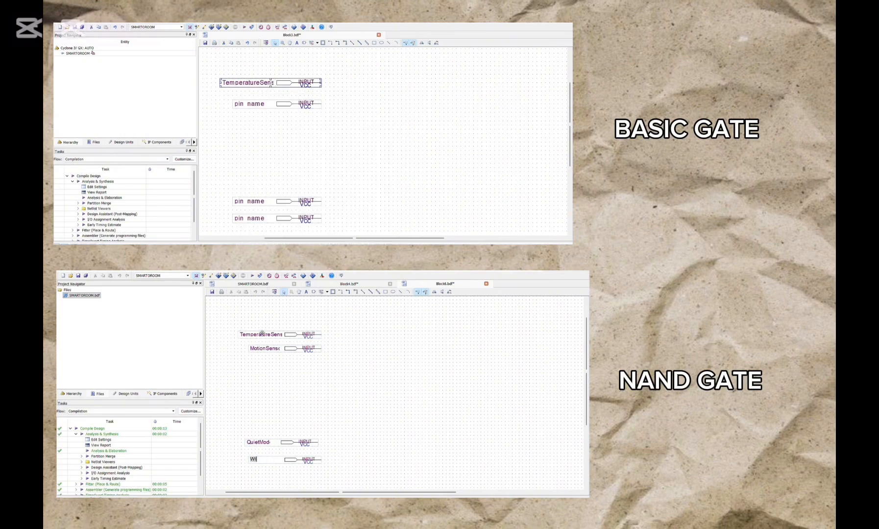
Name the second input pin of the basic-gate schematic MotionSensor.
{"action": "double_click", "coordinate": [246, 104]}
{"action": "type", "text": "Motio"}
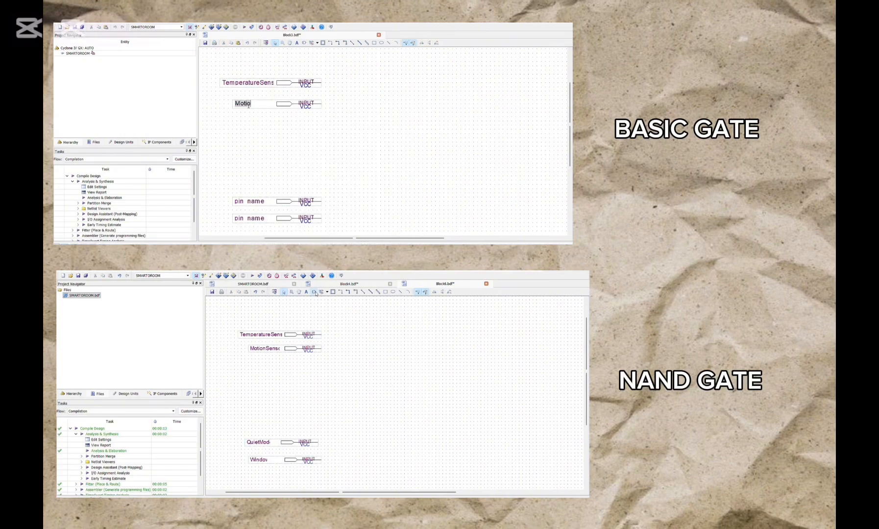
{"action": "left_click", "coordinate": [315, 294]}
{"action": "type", "text": "nSensor"}
{"action": "key", "text": "Return"}
Place a nand3 gate beside the NAND schematic's sensor inputs and name the basic-gate schematic's third input QuietMode.
{"action": "type", "text": "nand3"}
{"action": "key", "text": "Return"}
{"action": "type", "text": "QuietMode"}
{"action": "left_click", "coordinate": [363, 330]}
Place nand2 gates beside the NAND schematic's QuietMode and Window inputs, and name the basic-gate schematic's fourth input Window.
{"action": "left_click", "coordinate": [314, 292]}
{"action": "key", "text": "Return"}
{"action": "type", "text": "nadn2W2"}
{"action": "key", "text": "Return"}
{"action": "type", "text": "indow"}
{"action": "left_click", "coordinate": [422, 168]}
{"action": "left_click", "coordinate": [330, 432]}
{"action": "left_click", "coordinate": [305, 43]}
{"action": "left_click", "coordinate": [330, 457]}
Place three more nand2 gates toward the output side of the NAND schematic, and choose the and3 symbol for the basic-gate schematic.
{"action": "type", "text": "gate"}
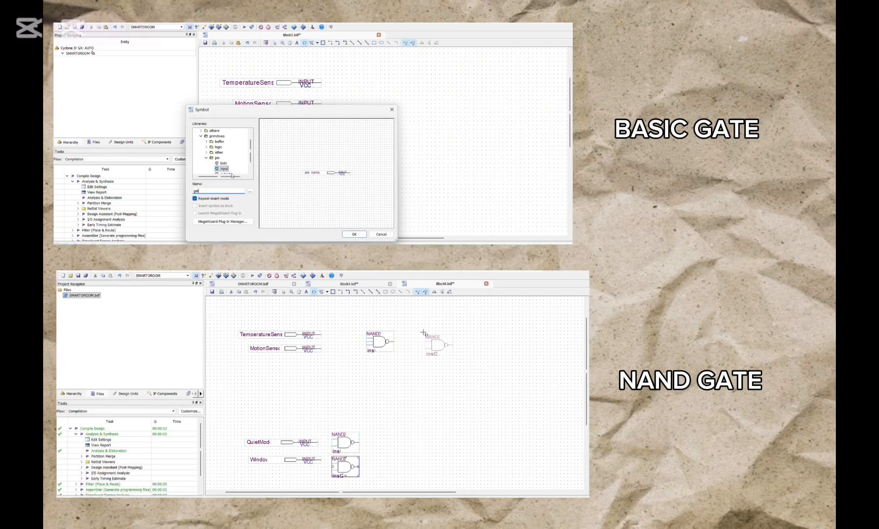
{"action": "key", "text": "Return"}
{"action": "left_click", "coordinate": [422, 333]}
{"action": "key", "text": "Return"}
{"action": "left_click", "coordinate": [472, 368]}
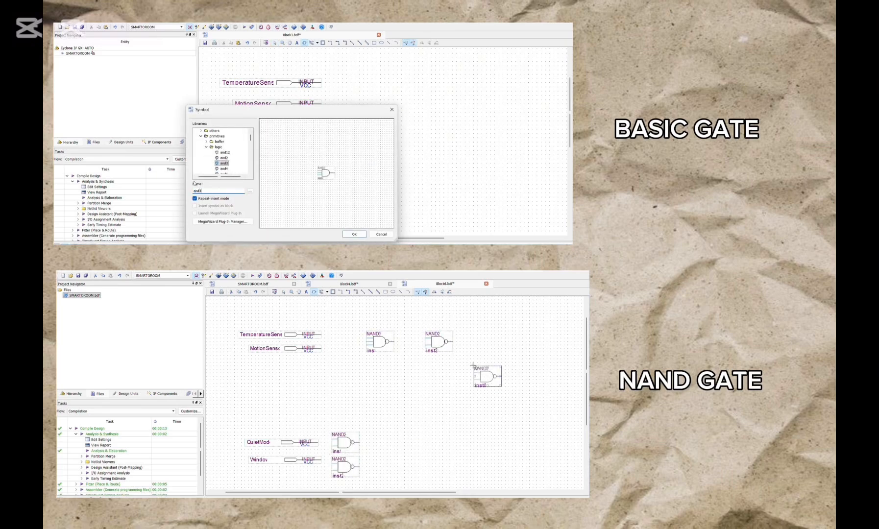
{"action": "key", "text": "Escape"}
{"action": "left_click", "coordinate": [459, 441]}
Place an and3 gate beside the basic-gate schematic's sensor inputs and a nand4 gate after the NAND schematic's lower nand2 pair.
{"action": "left_click", "coordinate": [314, 292]}
{"action": "type", "text": "nand"}
{"action": "left_click", "coordinate": [385, 79]}
{"action": "key", "text": "Return"}
{"action": "left_click", "coordinate": [401, 449]}
Place two not gates beside the QuietMode and Window inputs of the basic-gate schematic.
{"action": "left_click", "coordinate": [305, 43]}
{"action": "type", "text": "not"}
{"action": "key", "text": "Return"}
{"action": "left_click", "coordinate": [315, 291]}
{"action": "left_click", "coordinate": [331, 199]}
{"action": "type", "text": "output"}
{"action": "left_click", "coordinate": [331, 215]}
Place three output pins in the NAND schematic, in line with the final nand2 gates.
{"action": "key", "text": "Return"}
{"action": "key", "text": "Escape"}
{"action": "left_click", "coordinate": [250, 218]}
{"action": "left_click", "coordinate": [515, 339]}
{"action": "key", "text": "Left"}
{"action": "left_click", "coordinate": [514, 374]}
{"action": "left_click_drag", "start_coordinate": [343, 208], "coordinate": [343, 204]}
{"action": "scroll", "coordinate": [343, 204], "scroll_direction": "down", "scroll_amount": 3}
{"action": "left_click", "coordinate": [514, 451]}
Shift the NAND schematic's uppermost output pin slightly toward the gates and name it ON.
{"action": "mouse_move", "coordinate": [347, 169]}
{"action": "left_mouse_down"}
{"action": "mouse_move", "coordinate": [350, 229]}
{"action": "mouse_move", "coordinate": [347, 156]}
{"action": "left_mouse_up"}
{"action": "key", "text": "Escape"}
{"action": "left_click", "coordinate": [567, 342]}
{"action": "left_click_drag", "start_coordinate": [270, 157], "coordinate": [261, 163]}
{"action": "left_click_drag", "start_coordinate": [561, 341], "coordinate": [557, 340]}
{"action": "scroll", "coordinate": [290, 181], "scroll_direction": "up", "scroll_amount": 2}
{"action": "double_click", "coordinate": [557, 340]}
{"action": "type", "text": "ON"}
{"action": "key", "text": "Return"}
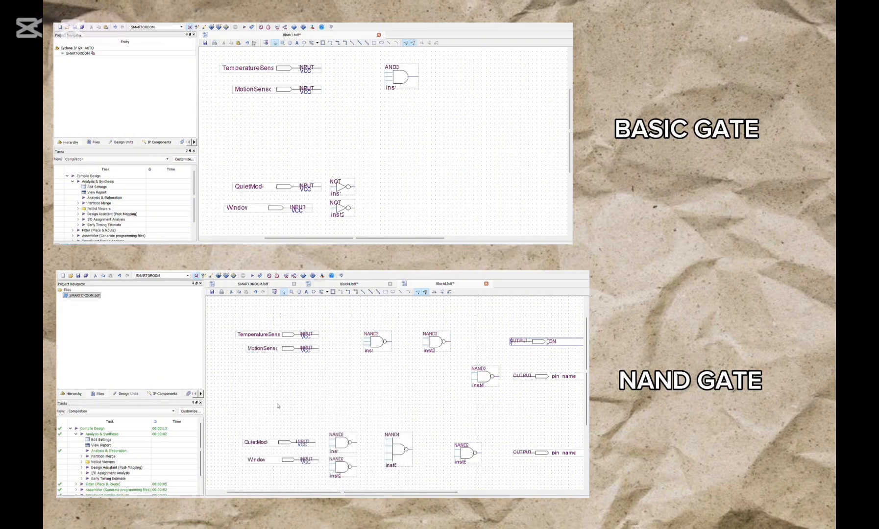
Name the NAND schematic's middle output OFF and its lowest starting with Quiet, and place an and4 gate in the basic-gate schematic.
{"action": "double_click", "coordinate": [564, 376]}
{"action": "left_click", "coordinate": [303, 43]}
{"action": "type", "text": "O"}
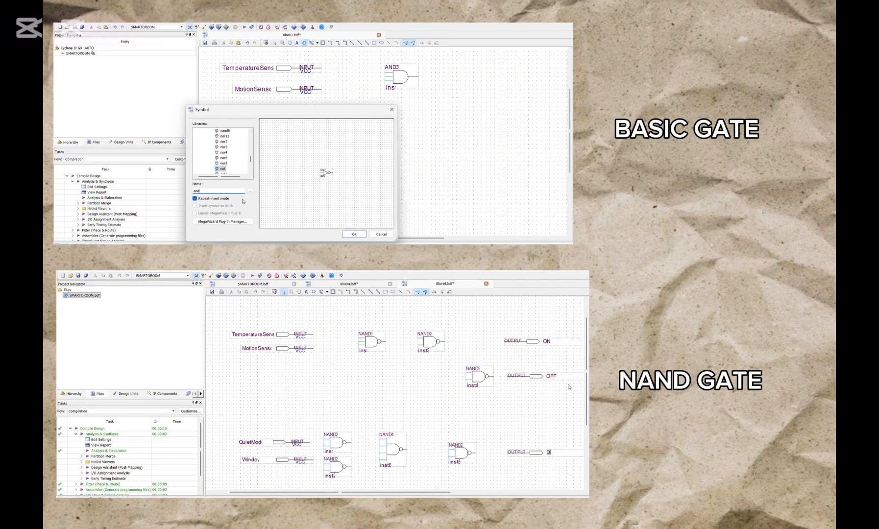
{"action": "type", "text": "4"}
{"action": "key", "text": "Return"}
{"action": "left_click", "coordinate": [406, 195]}
{"action": "type", "text": "uietW"}
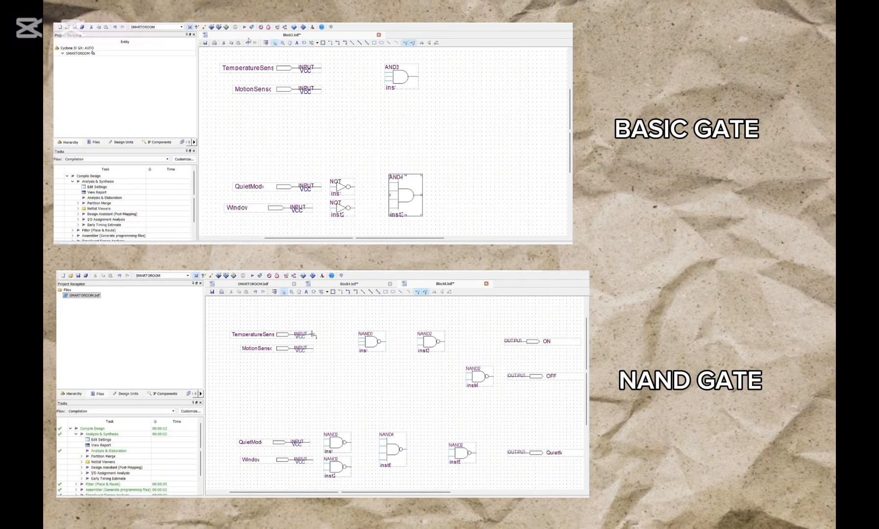
Wire the NAND schematic's sensor inputs to the nand3 gate, and place a third not gate beyond the basic-gate schematic's and3.
{"action": "left_click", "coordinate": [304, 43]}
{"action": "left_click_drag", "start_coordinate": [314, 349], "coordinate": [358, 341]}
{"action": "left_click", "coordinate": [355, 231]}
{"action": "left_click", "coordinate": [454, 107]}
{"action": "left_click", "coordinate": [304, 42]}
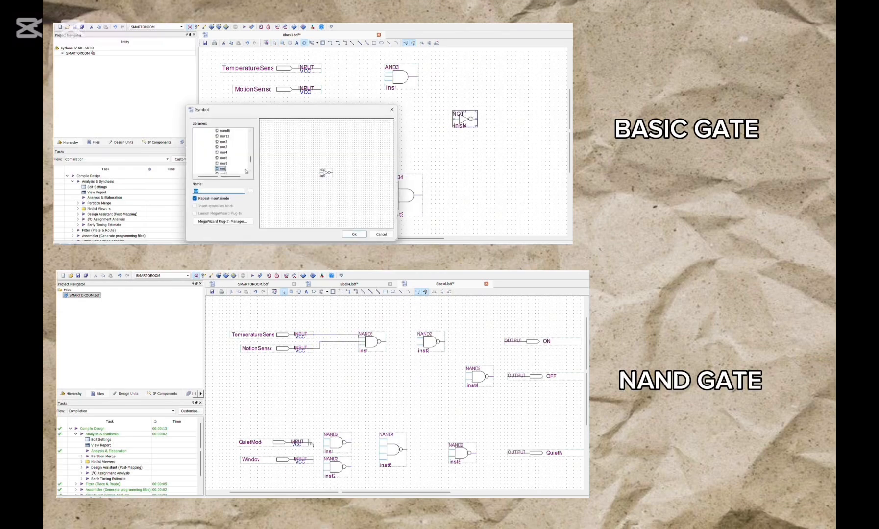
Place three output pins in the basic-gate schematic beside the and3, the third not and the and4 gates.
{"action": "type", "text": "o"}
{"action": "type", "text": "utput"}
{"action": "left_click_drag", "start_coordinate": [310, 442], "coordinate": [276, 443]}
{"action": "key", "text": "Return"}
{"action": "left_click", "coordinate": [501, 69]}
{"action": "left_click", "coordinate": [500, 112]}
{"action": "left_click", "coordinate": [492, 189]}
Tie the NAND schematic's QuietMode and Window inputs to both inputs of their nand2 gates, and name the basic-gate schematic's first output ON.
{"action": "scroll", "coordinate": [425, 160], "scroll_direction": "right", "scroll_amount": 1}
{"action": "left_click_drag", "start_coordinate": [339, 442], "coordinate": [309, 468]}
{"action": "key", "text": "Escape"}
{"action": "double_click", "coordinate": [533, 79]}
{"action": "left_click_drag", "start_coordinate": [296, 139], "coordinate": [229, 143]}
{"action": "key", "text": "Return"}
Name the basic-gate schematic's remaining two outputs, using OFF for the middle one, and wire the NAND schematic's lower nand2 outputs to nand4.
{"action": "double_click", "coordinate": [533, 118]}
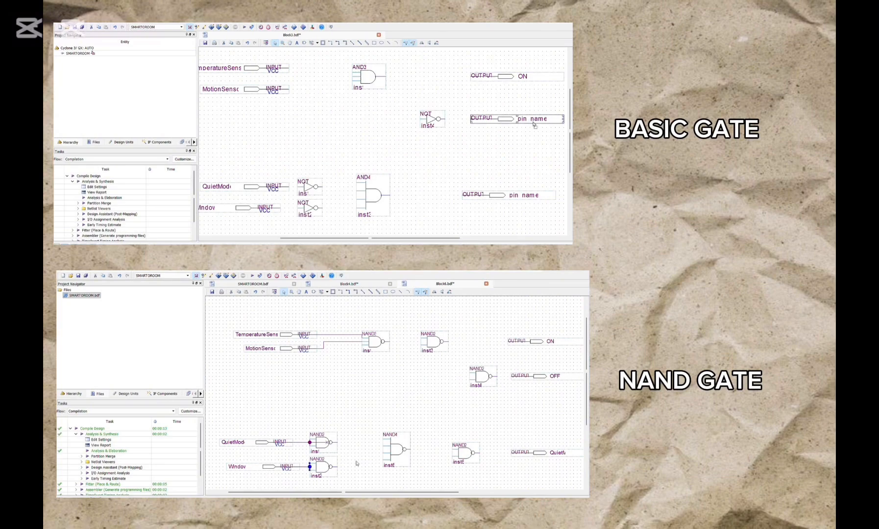
{"action": "type", "text": "O"}
{"action": "mouse_move", "coordinate": [337, 443]}
{"action": "left_mouse_down"}
{"action": "mouse_move", "coordinate": [382, 455]}
{"action": "mouse_move", "coordinate": [385, 468]}
{"action": "mouse_move", "coordinate": [400, 454]}
{"action": "left_mouse_up"}
{"action": "type", "text": "FF"}
{"action": "key", "text": "Return"}
{"action": "double_click", "coordinate": [533, 195]}
{"action": "type", "text": "QuietMode"}
{"action": "key", "text": "Return"}
Wire the basic-gate schematic's two sensor inputs to the and3 gate, and connect a nand4 input to the NAND schematic's TemperatureSensor line.
{"action": "left_click_drag", "start_coordinate": [220, 186], "coordinate": [232, 188]}
{"action": "scroll", "coordinate": [232, 188], "scroll_direction": "left", "scroll_amount": 1}
{"action": "left_click", "coordinate": [324, 112]}
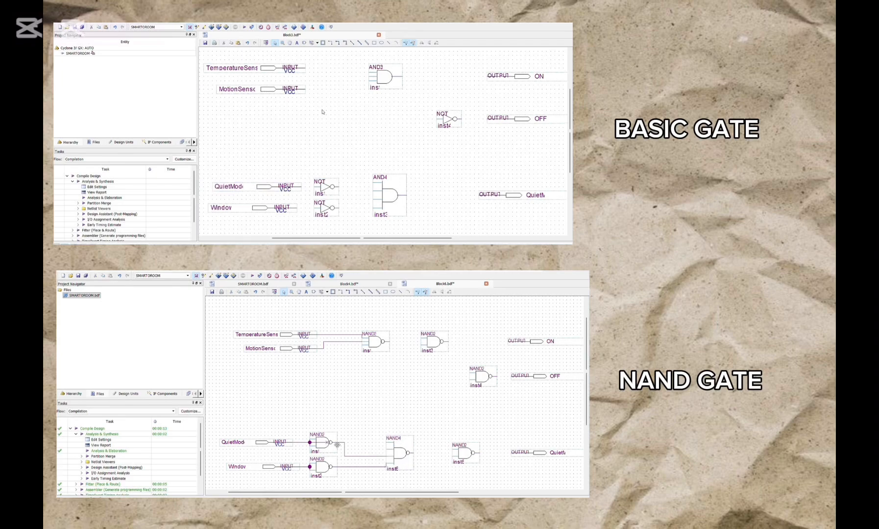
{"action": "scroll", "coordinate": [326, 107], "scroll_direction": "up", "scroll_amount": 1}
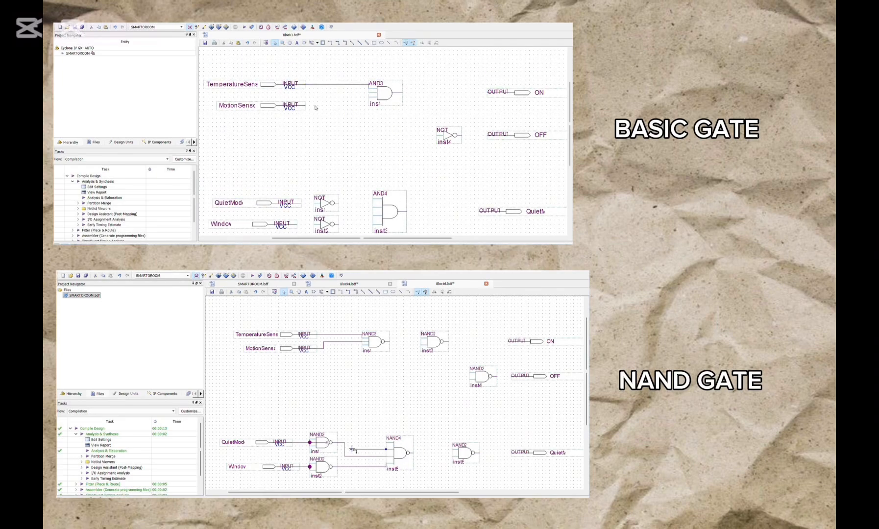
{"action": "left_click_drag", "start_coordinate": [319, 94], "coordinate": [367, 93]}
{"action": "left_click_drag", "start_coordinate": [352, 451], "coordinate": [349, 366]}
{"action": "left_click_drag", "start_coordinate": [367, 93], "coordinate": [369, 92]}
{"action": "left_click_drag", "start_coordinate": [349, 365], "coordinate": [348, 334]}
{"action": "scroll", "coordinate": [311, 189], "scroll_direction": "down", "scroll_amount": 1}
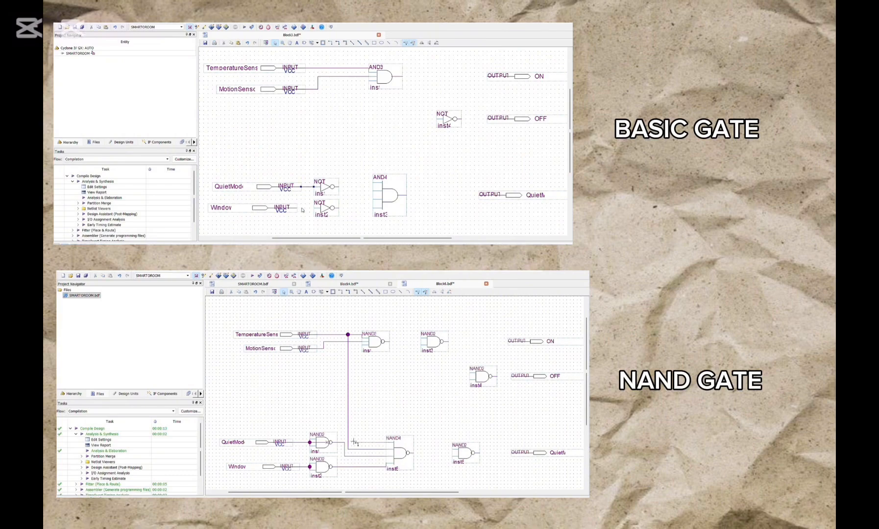
Wire the lower not gates to and4, then shift the nand3 gate slightly and connect its third input to the Window nand2 output.
{"action": "left_click_drag", "start_coordinate": [341, 188], "coordinate": [369, 201]}
{"action": "left_click_drag", "start_coordinate": [374, 342], "coordinate": [374, 342]}
{"action": "left_click_drag", "start_coordinate": [369, 201], "coordinate": [349, 202]}
{"action": "left_click_drag", "start_coordinate": [375, 342], "coordinate": [378, 342]}
{"action": "left_click", "coordinate": [376, 363]}
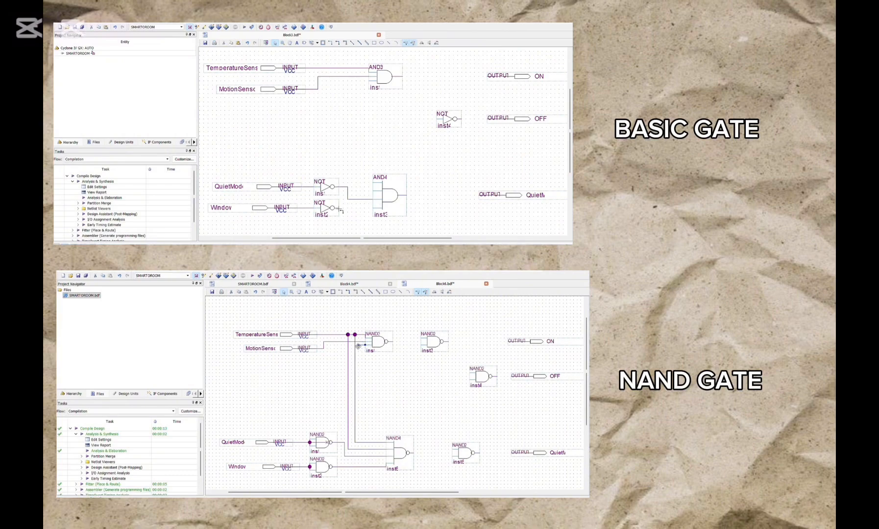
{"action": "left_click_drag", "start_coordinate": [360, 375], "coordinate": [361, 468]}
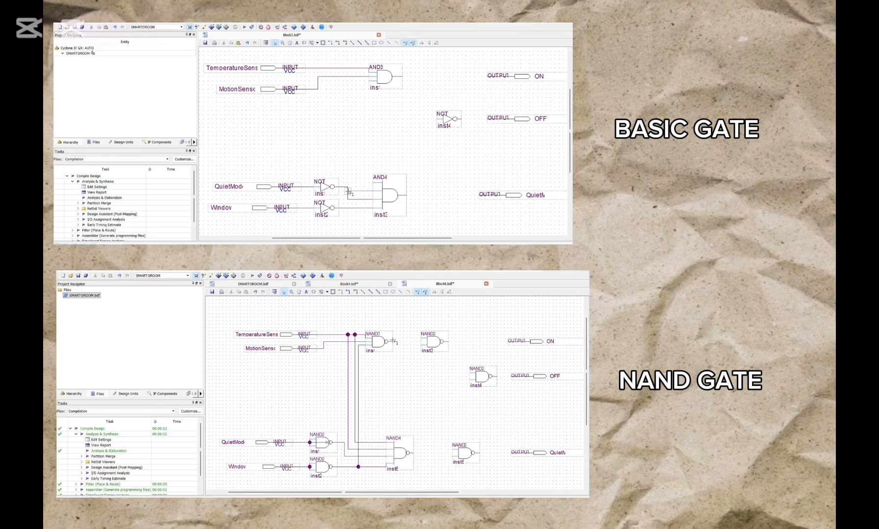
Connect two and4 inputs to the MotionSensor and TemperatureSensor lines, and wire the NAND schematic's middle nand2 output to OFF.
{"action": "left_click_drag", "start_coordinate": [350, 90], "coordinate": [352, 76]}
{"action": "left_click", "coordinate": [439, 345]}
{"action": "left_click_drag", "start_coordinate": [359, 114], "coordinate": [356, 77]}
{"action": "left_click_drag", "start_coordinate": [497, 377], "coordinate": [504, 376]}
{"action": "left_click_drag", "start_coordinate": [356, 77], "coordinate": [356, 68]}
{"action": "left_click_drag", "start_coordinate": [504, 377], "coordinate": [512, 377]}
Connect both inputs of the OFF nand2 gate to the ON line, and the and3 gate's third input to the Window not output.
{"action": "left_click", "coordinate": [472, 377]}
{"action": "left_click_drag", "start_coordinate": [365, 80], "coordinate": [364, 208]}
{"action": "left_click_drag", "start_coordinate": [470, 380], "coordinate": [457, 350]}
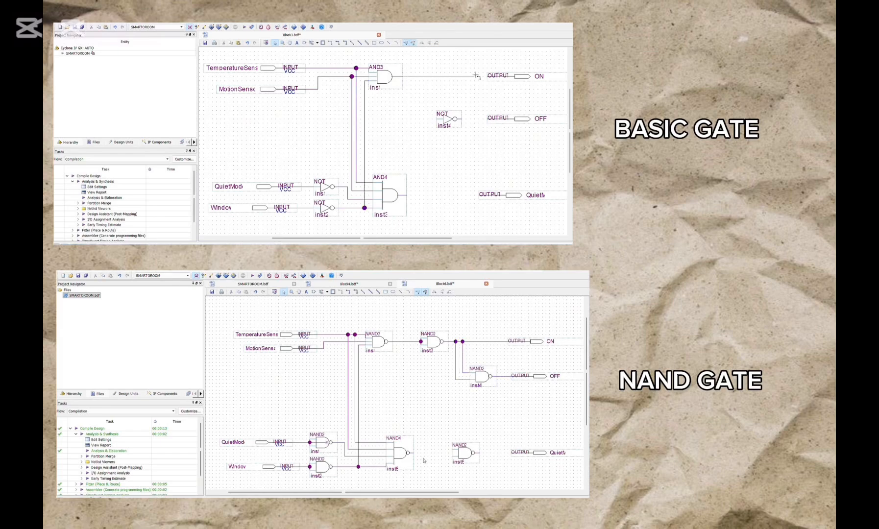
Wire nand4 through the last nand2 gate to the NAND schematic's lowest output, and the third not gate to the basic-gate OFF output.
{"action": "left_click_drag", "start_coordinate": [452, 456], "coordinate": [452, 453]}
{"action": "left_click", "coordinate": [464, 454]}
{"action": "left_click_drag", "start_coordinate": [462, 119], "coordinate": [487, 119]}
{"action": "left_click", "coordinate": [483, 455]}
Move the three output pins of the basic-gate schematic closer to the gates.
{"action": "left_click_drag", "start_coordinate": [507, 77], "coordinate": [490, 77]}
{"action": "left_click_drag", "start_coordinate": [515, 118], "coordinate": [498, 122]}
{"action": "left_click_drag", "start_coordinate": [506, 196], "coordinate": [498, 196]}
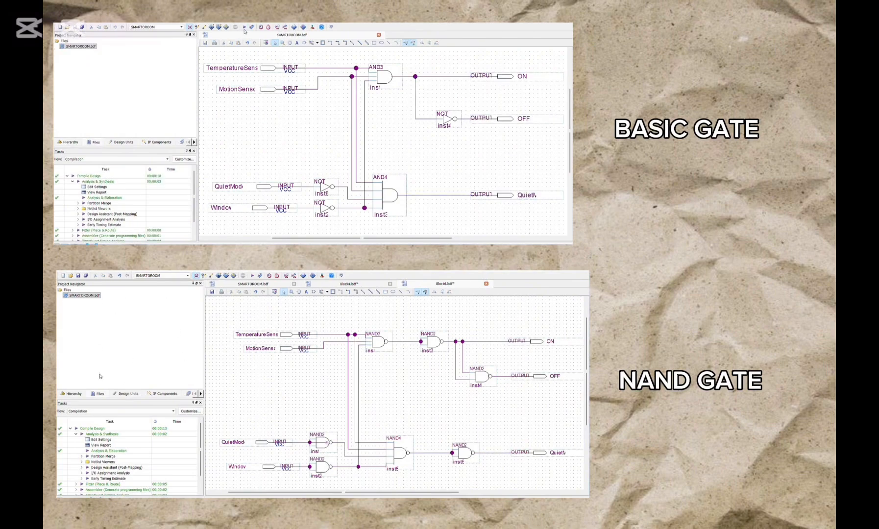
Compile both projects, saving the NAND project's modified schematics as Block4.bdf and Block6.bdf.
{"action": "left_click", "coordinate": [245, 28]}
{"action": "left_click", "coordinate": [252, 278]}
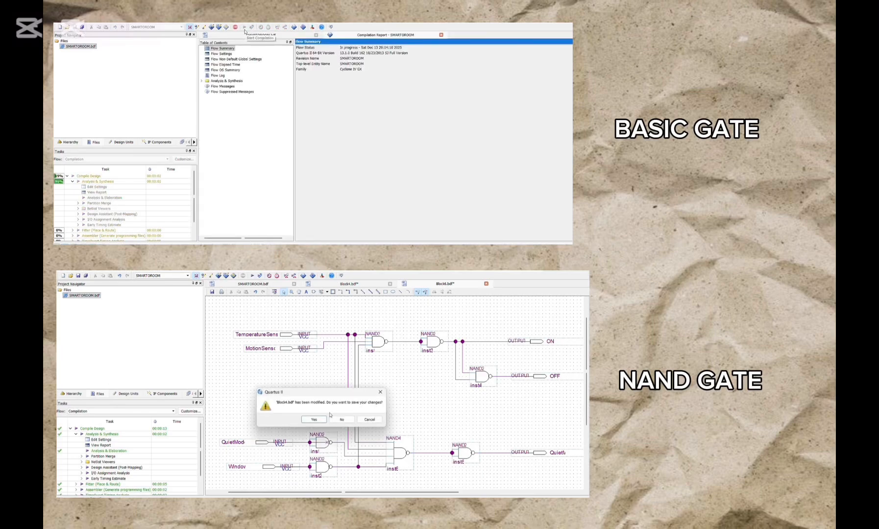
{"action": "left_click", "coordinate": [313, 420]}
{"action": "left_click", "coordinate": [248, 392]}
{"action": "left_click", "coordinate": [315, 420]}
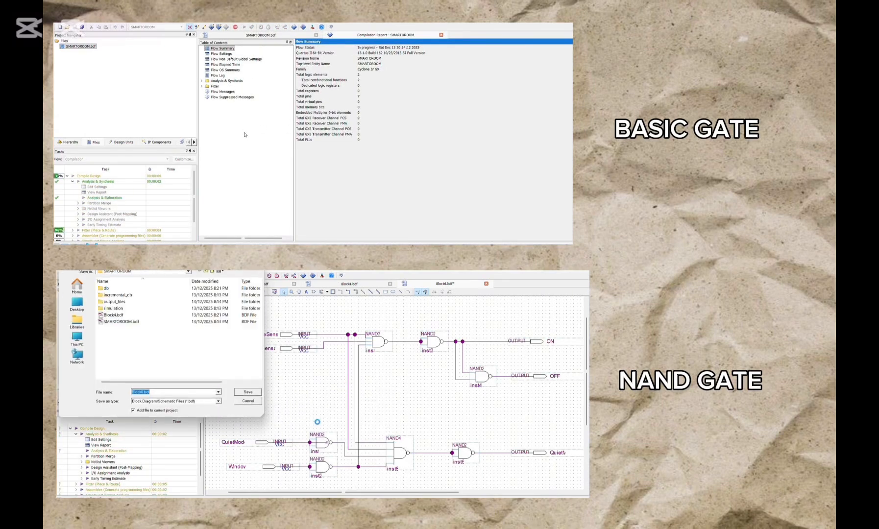
{"action": "left_click", "coordinate": [249, 393]}
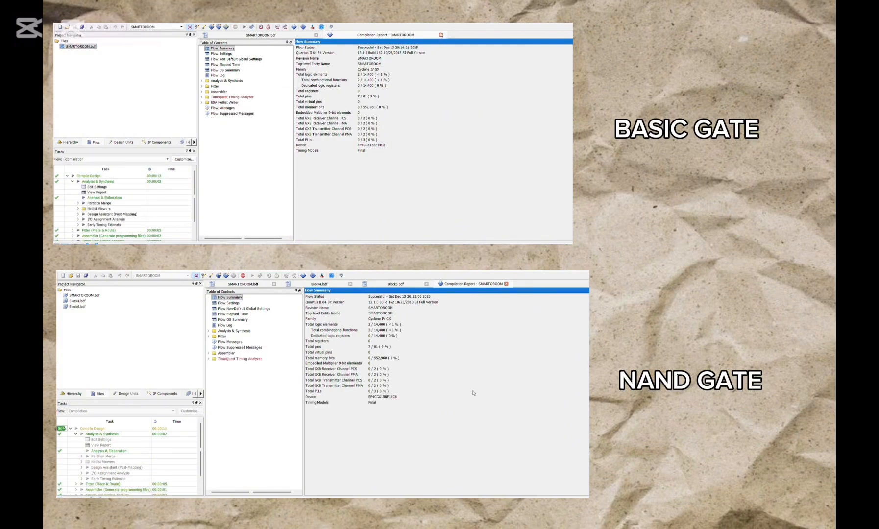
Close the basic-gate compilation report and create a symbol file for the current SMARTOROOM schematic under its suggested name.
{"action": "left_click", "coordinate": [441, 35]}
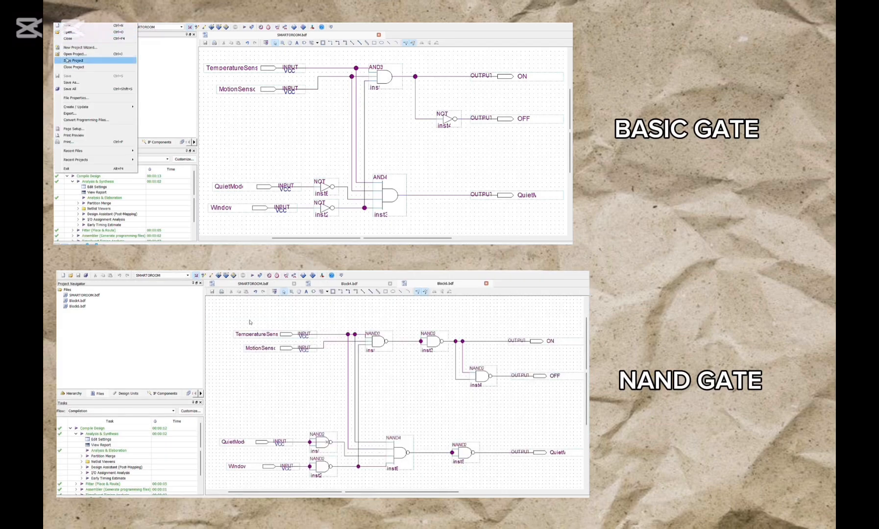
{"action": "mouse_move", "coordinate": [131, 107]}
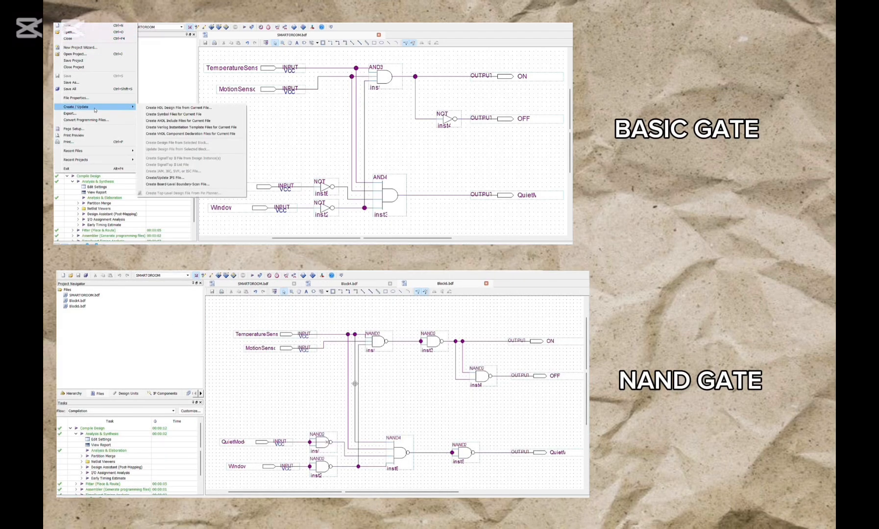
{"action": "left_click", "coordinate": [176, 114]}
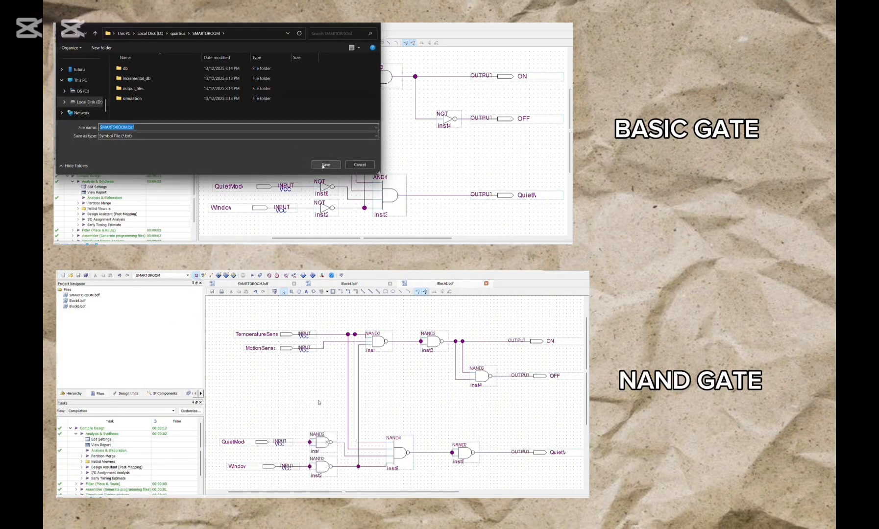
{"action": "left_click", "coordinate": [322, 166]}
{"action": "left_click", "coordinate": [61, 270]}
{"action": "left_click", "coordinate": [366, 167]}
Create a symbol file for the Block6 NAND schematic, and create a new Block Diagram/Schematic file in the basic-gate project.
{"action": "mouse_move", "coordinate": [108, 358]}
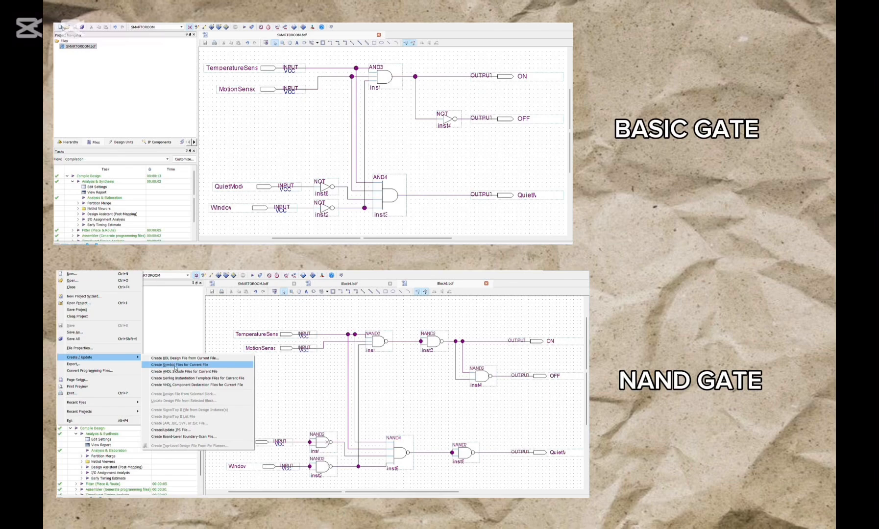
{"action": "left_click", "coordinate": [63, 28]}
{"action": "left_click", "coordinate": [174, 366]}
{"action": "left_click", "coordinate": [310, 126]}
{"action": "left_click", "coordinate": [335, 416]}
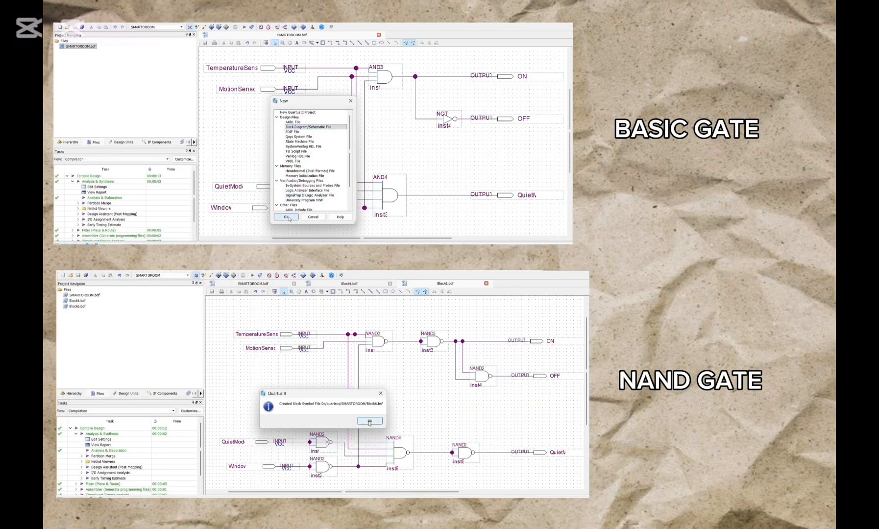
{"action": "left_click", "coordinate": [289, 219]}
{"action": "left_click", "coordinate": [370, 423]}
Create a new Block Diagram/Schematic file in the NAND project and start inserting a symbol in the basic-gate project's blank schematic.
{"action": "left_click", "coordinate": [63, 275]}
{"action": "left_click", "coordinate": [305, 43]}
{"action": "left_click", "coordinate": [323, 378]}
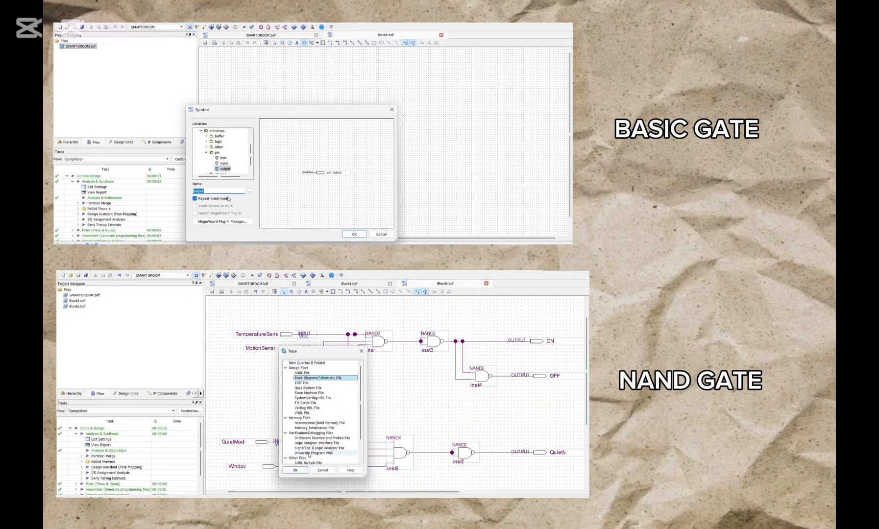
{"action": "left_click", "coordinate": [295, 470]}
Place the SMARTOROOM symbol in the new basic-gate schematic and the Block6 symbol in the new NAND schematic.
{"action": "type", "text": "SMARTORO"}
{"action": "left_click", "coordinate": [314, 293]}
{"action": "type", "text": "OM"}
{"action": "key", "text": "Return"}
{"action": "left_click", "coordinate": [294, 104]}
{"action": "type", "text": "Block6"}
{"action": "scroll", "coordinate": [340, 119], "scroll_direction": "up", "scroll_amount": 2, "text": "ctrl"}
{"action": "key", "text": "Return"}
{"action": "left_click", "coordinate": [292, 157]}
{"action": "left_click", "coordinate": [319, 356]}
{"action": "scroll", "coordinate": [343, 366], "scroll_direction": "up", "scroll_amount": 3, "text": "ctrl"}
{"action": "key", "text": "Escape"}
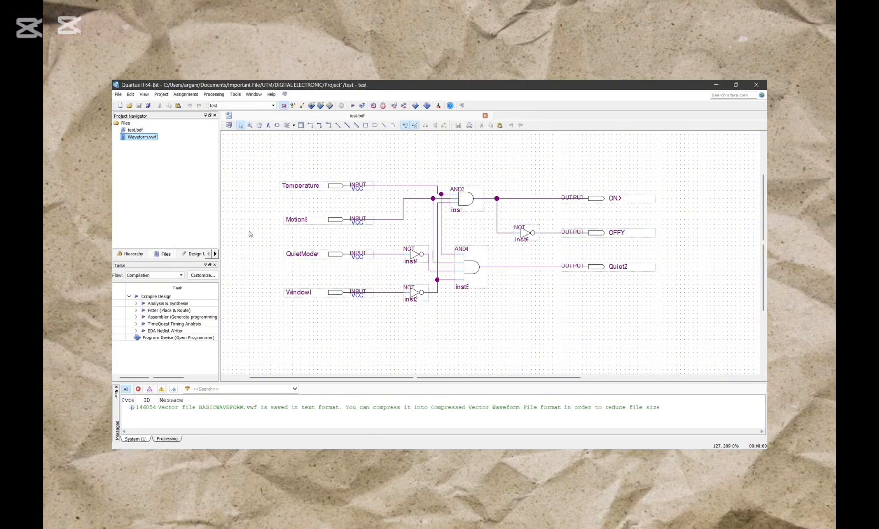
Create a new University Program VWF simulation waveform file in the test project.
{"action": "left_click", "coordinate": [117, 94]}
{"action": "left_click", "coordinate": [126, 103]}
{"action": "scroll", "coordinate": [439, 243], "scroll_direction": "down", "scroll_amount": 1}
{"action": "scroll", "coordinate": [439, 243], "scroll_direction": "down", "scroll_amount": 1}
{"action": "left_click", "coordinate": [430, 283]}
{"action": "left_click", "coordinate": [395, 335]}
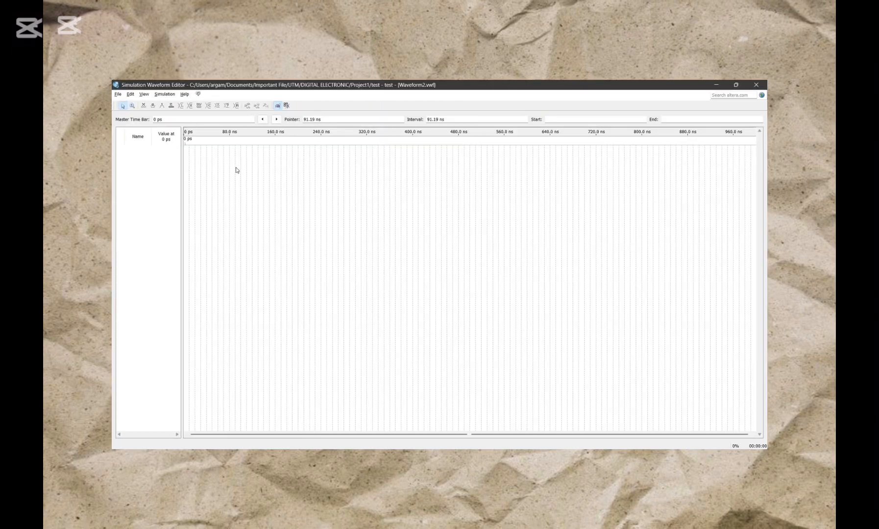
Add all pins through the Node Finder and order the signals as temperature, MotionB, QuietModeC, WindowD, ONX, OFFY, QuietZ.
{"action": "right_click", "coordinate": [139, 190]}
{"action": "left_click", "coordinate": [183, 205]}
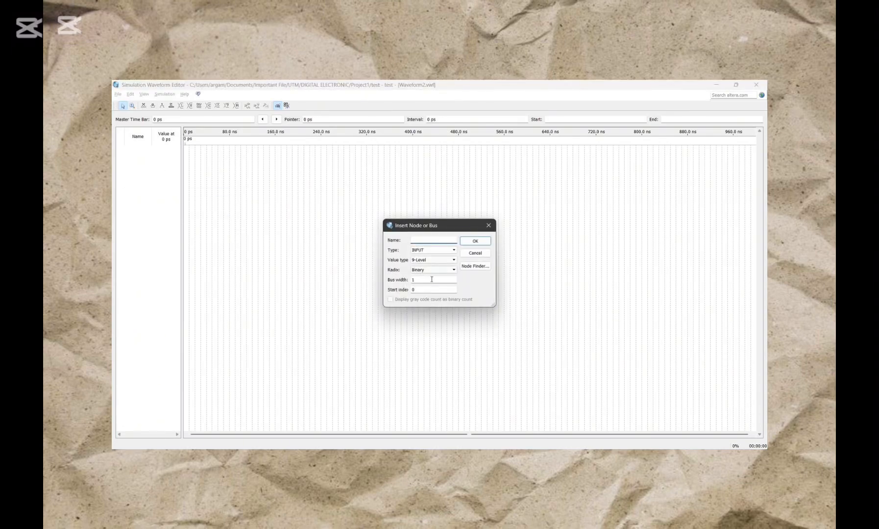
{"action": "left_click", "coordinate": [476, 267]}
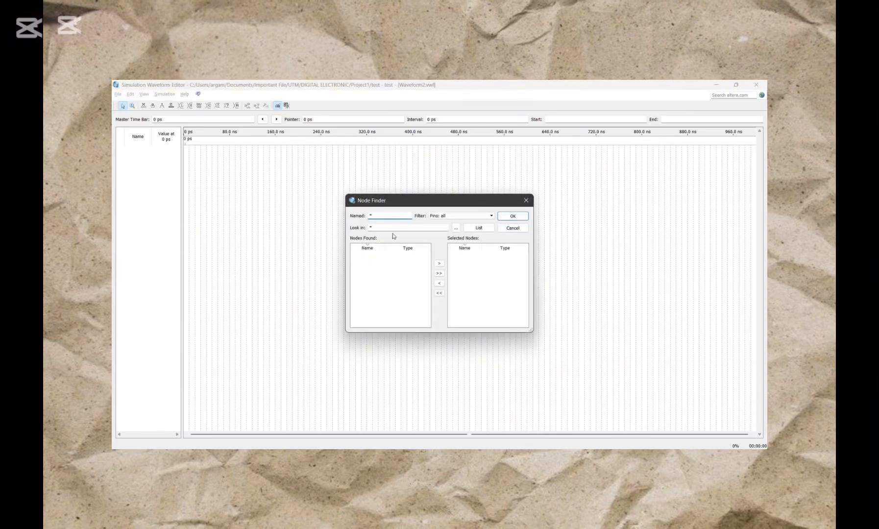
{"action": "left_click", "coordinate": [486, 230]}
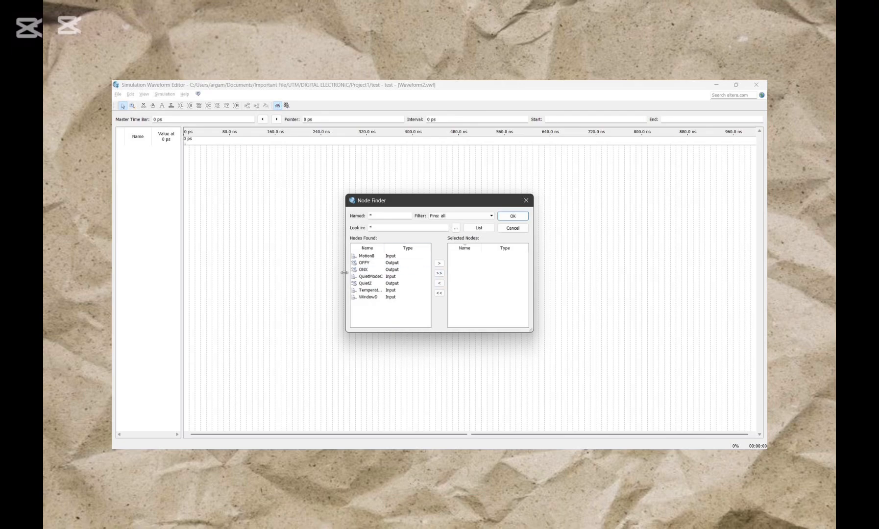
{"action": "left_click", "coordinate": [439, 273]}
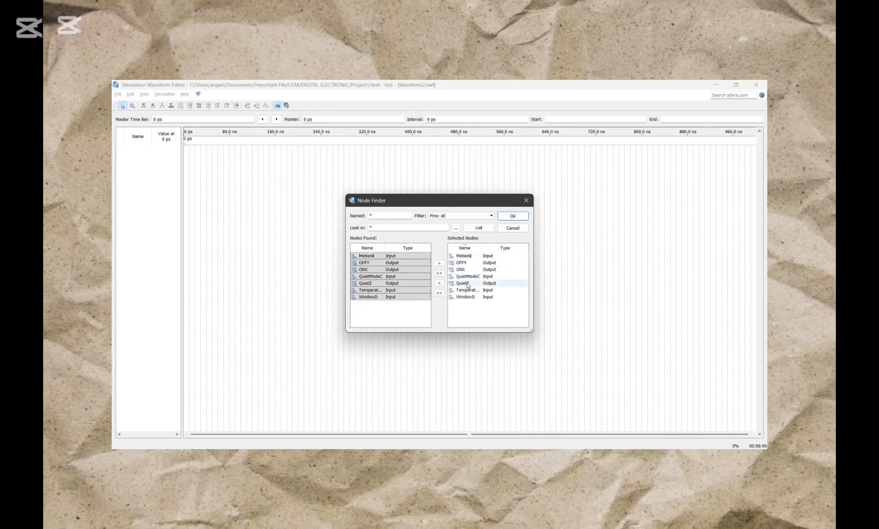
{"action": "left_click", "coordinate": [513, 216]}
{"action": "left_click", "coordinate": [474, 237]}
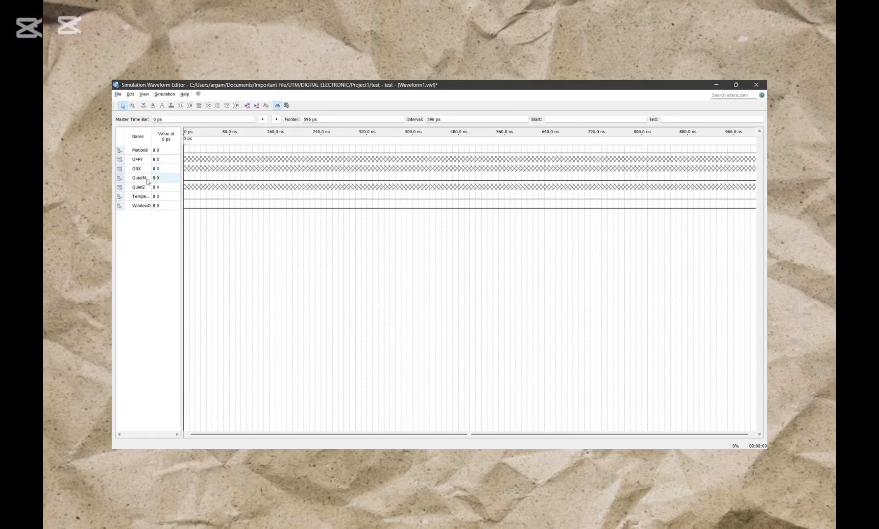
{"action": "left_click_drag", "start_coordinate": [145, 200], "coordinate": [143, 159]}
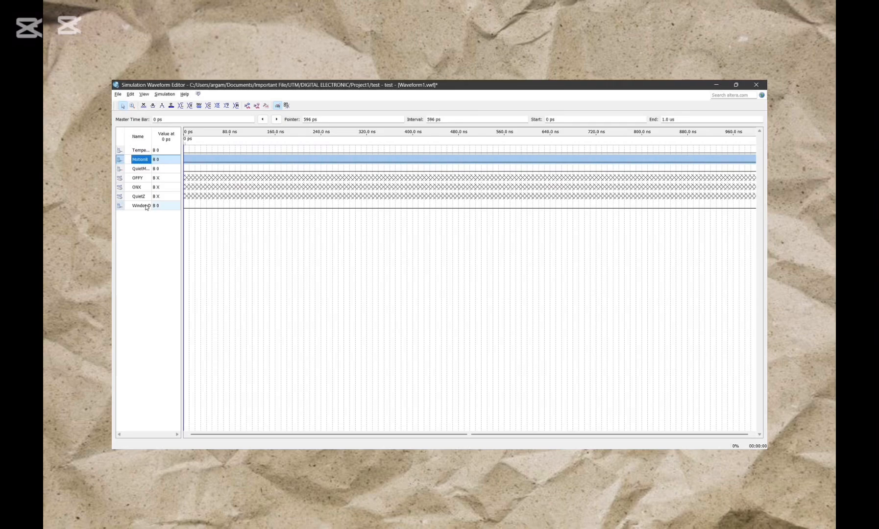
{"action": "left_click_drag", "start_coordinate": [148, 207], "coordinate": [141, 187]}
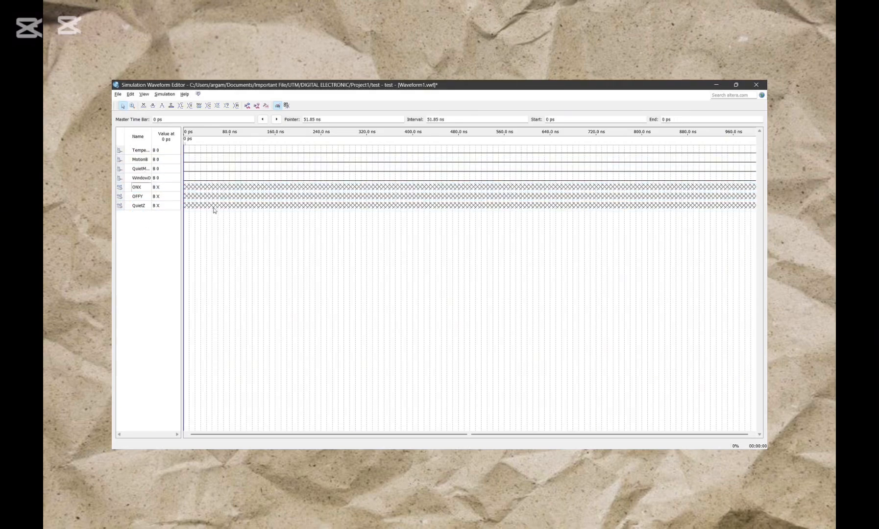
Force the temperature input high from 80 to 160 ns and MotionB high from 40 to 80 ns and 120 to 160 ns.
{"action": "scroll", "coordinate": [278, 225], "scroll_direction": "up", "scroll_amount": 1, "text": "ctrl"}
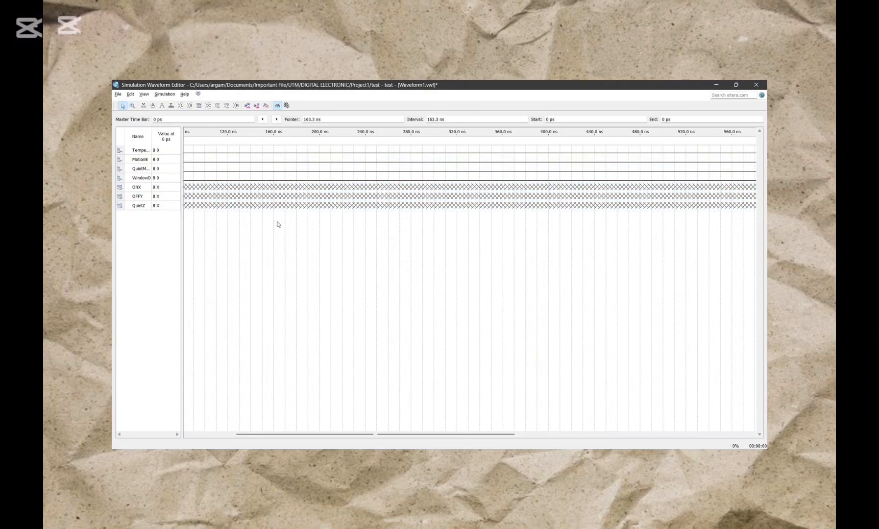
{"action": "scroll", "coordinate": [297, 221], "scroll_direction": "left", "scroll_amount": 2}
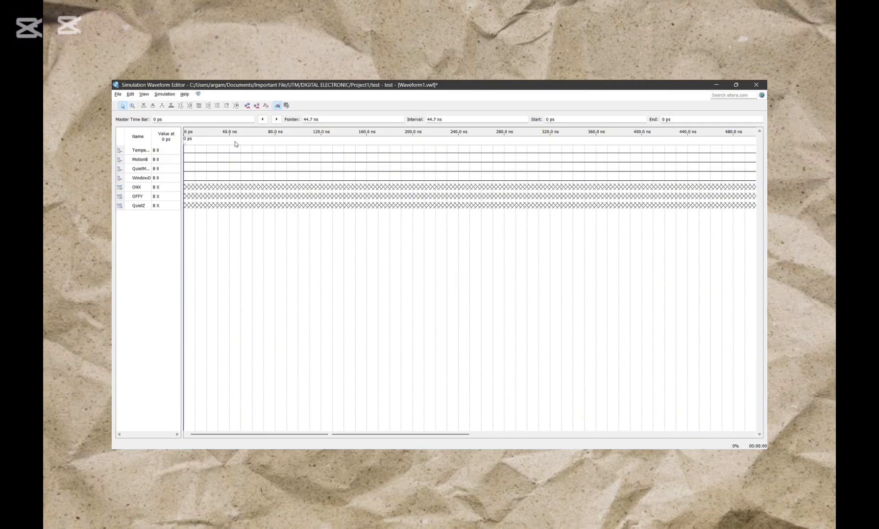
{"action": "scroll", "coordinate": [235, 144], "scroll_direction": "up", "scroll_amount": 1, "text": "ctrl"}
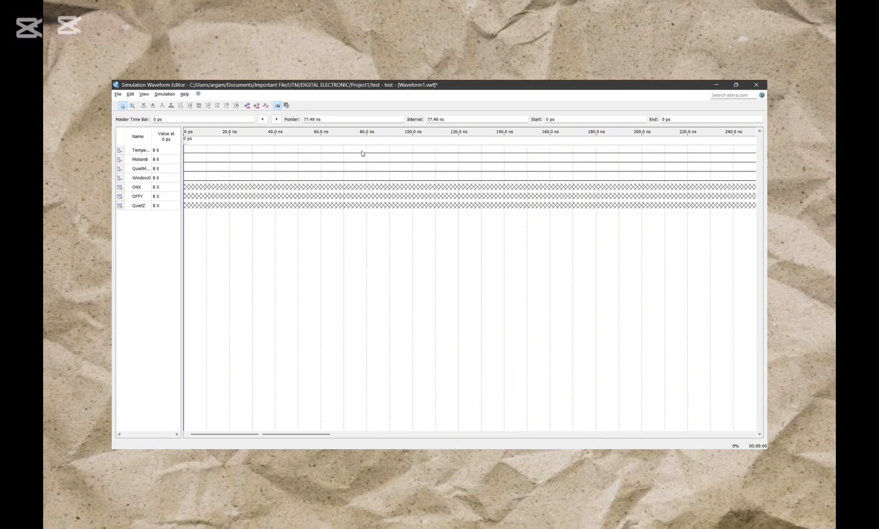
{"action": "left_click_drag", "start_coordinate": [442, 156], "coordinate": [549, 156]}
{"action": "left_click_drag", "start_coordinate": [284, 158], "coordinate": [361, 159]}
{"action": "key", "text": "ctrl+alt+1"}
{"action": "left_click_drag", "start_coordinate": [470, 160], "coordinate": [537, 168]}
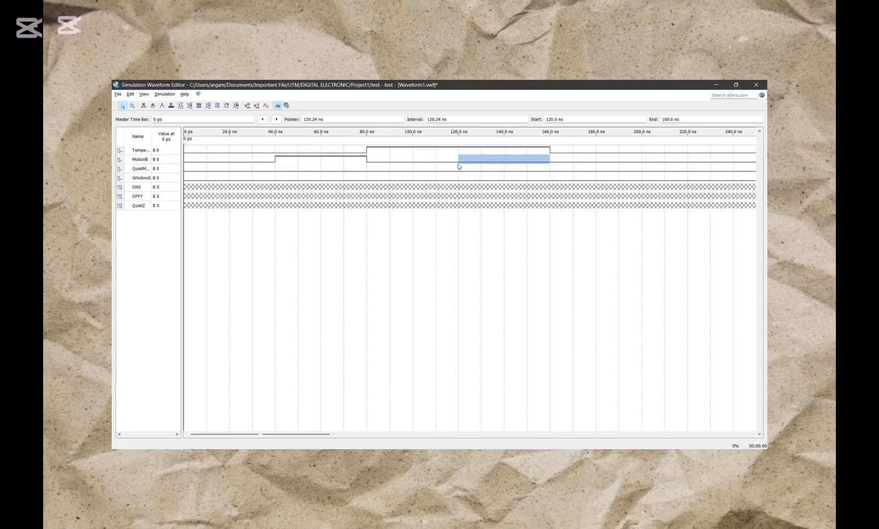
{"action": "left_click", "coordinate": [161, 106]}
Force QuietModeC high from 20 to 40, 60 to 80, 100 to 120 and 140 to 160 ns.
{"action": "left_click_drag", "start_coordinate": [241, 169], "coordinate": [269, 172]}
{"action": "key", "text": "ctrl+alt+1"}
{"action": "left_click_drag", "start_coordinate": [329, 170], "coordinate": [357, 175]}
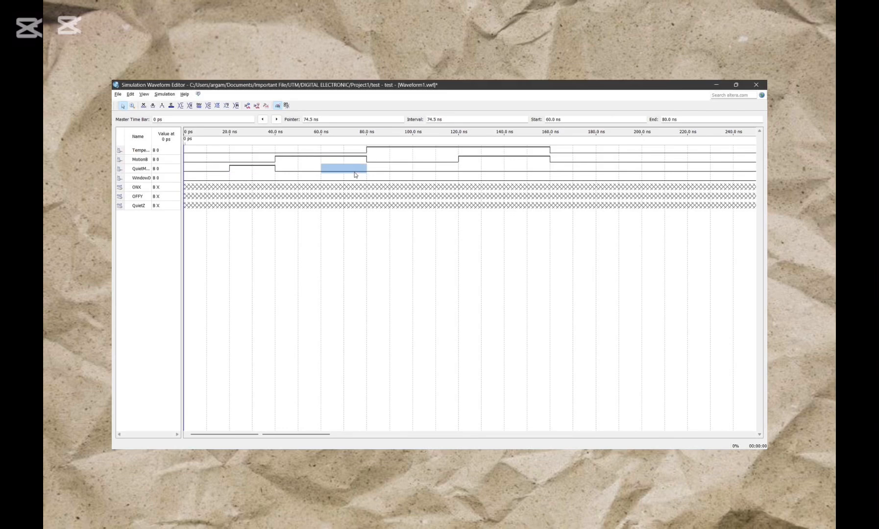
{"action": "left_click", "coordinate": [162, 106]}
{"action": "left_click_drag", "start_coordinate": [422, 172], "coordinate": [543, 174]}
{"action": "left_click", "coordinate": [160, 106]}
Force WindowD high in every second 10 ns interval, starting at 10 ns and ending at 160 ns.
{"action": "left_click_drag", "start_coordinate": [217, 176], "coordinate": [412, 178]}
{"action": "left_click", "coordinate": [161, 106]}
{"action": "left_click", "coordinate": [162, 106]}
{"action": "left_click", "coordinate": [161, 106]}
{"action": "left_click_drag", "start_coordinate": [438, 178], "coordinate": [549, 180]}
{"action": "left_click", "coordinate": [162, 106]}
{"action": "left_click", "coordinate": [161, 105]}
{"action": "left_click", "coordinate": [162, 105]}
{"action": "left_click", "coordinate": [345, 267]}
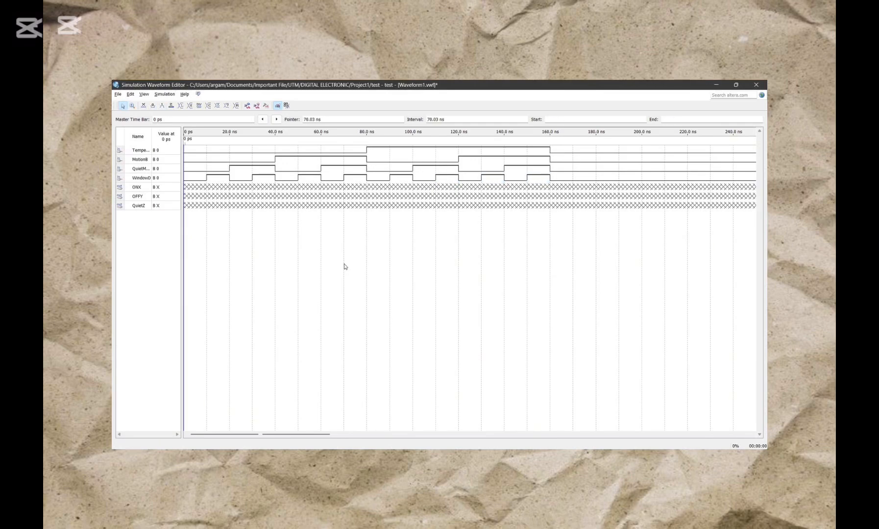
Run the functional simulation, saving the modified waveform file as Waveform1.vwf.
{"action": "left_click", "coordinate": [247, 107]}
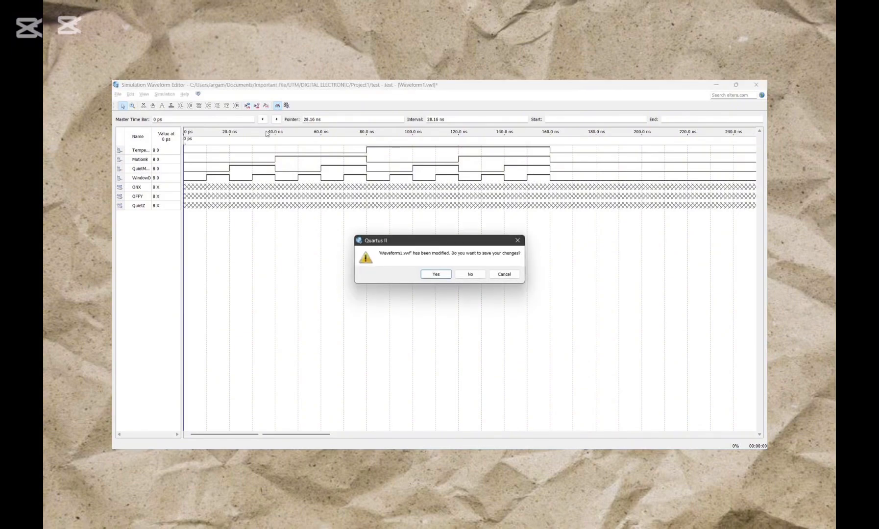
{"action": "left_click", "coordinate": [436, 274]}
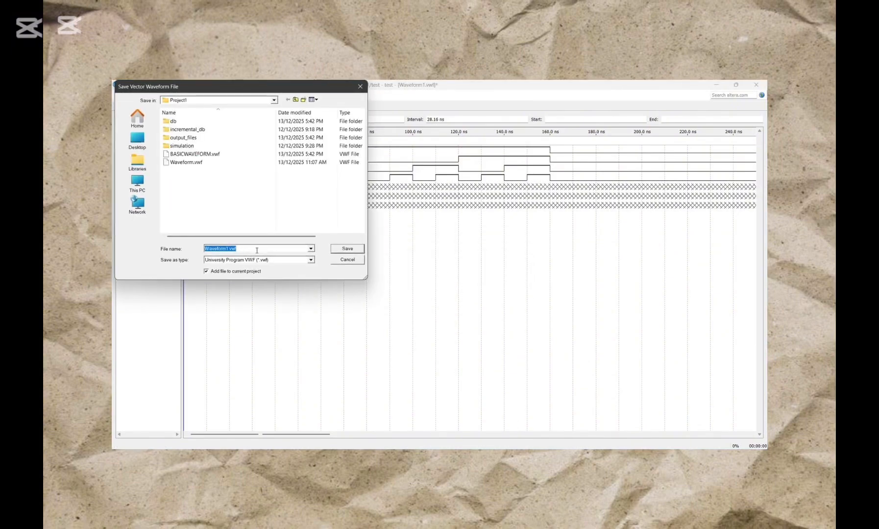
{"action": "left_click", "coordinate": [239, 248]}
{"action": "left_click", "coordinate": [339, 250]}
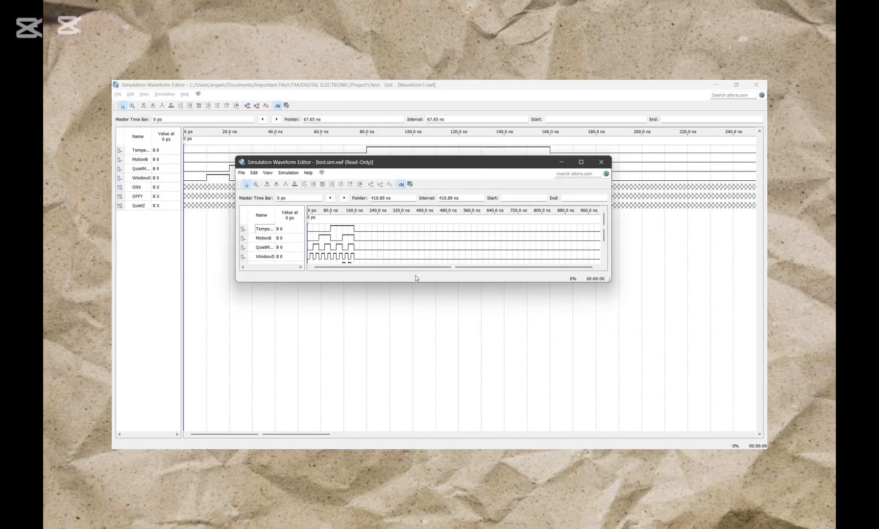
Arrange the test.sim.vwf and Nandnand.sim.vwf result windows side by side and compare their output waveforms.
{"action": "scroll", "coordinate": [367, 269], "scroll_direction": "up", "scroll_amount": 2, "text": "ctrl"}
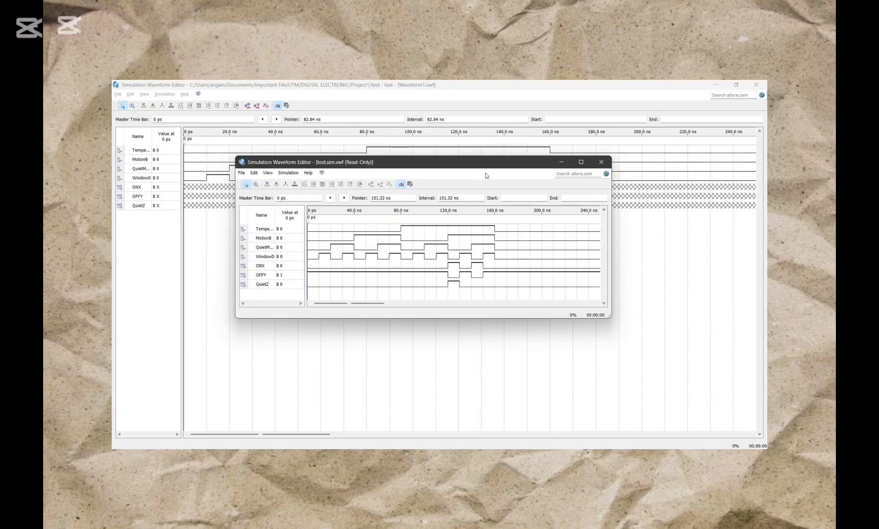
{"action": "left_click_drag", "start_coordinate": [484, 163], "coordinate": [414, 165]}
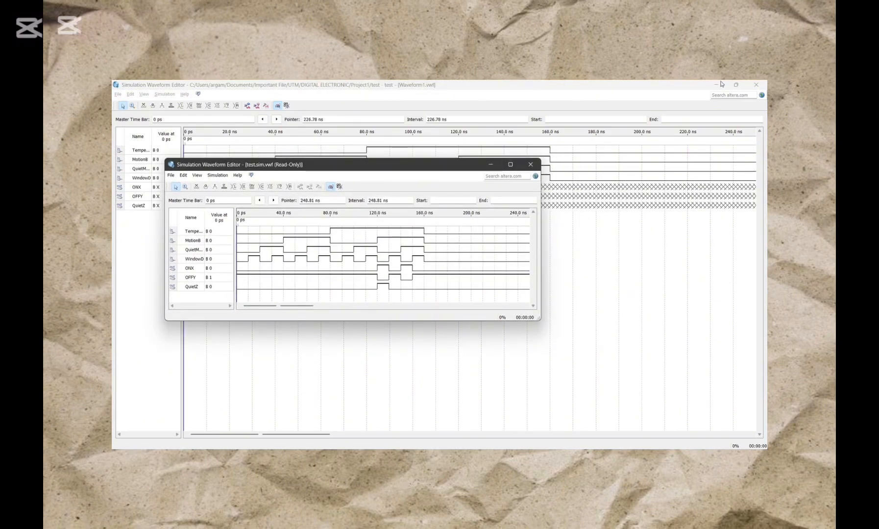
{"action": "key", "text": "alt+Tab"}
{"action": "key", "text": "alt+Tab"}
{"action": "key", "text": "alt+Tab"}
{"action": "key", "text": "alt+Tab"}
{"action": "key", "text": "alt+Tab"}
{"action": "left_click_drag", "start_coordinate": [538, 189], "coordinate": [662, 201]}
{"action": "left_click_drag", "start_coordinate": [407, 168], "coordinate": [354, 171]}
{"action": "left_click_drag", "start_coordinate": [484, 262], "coordinate": [433, 261]}
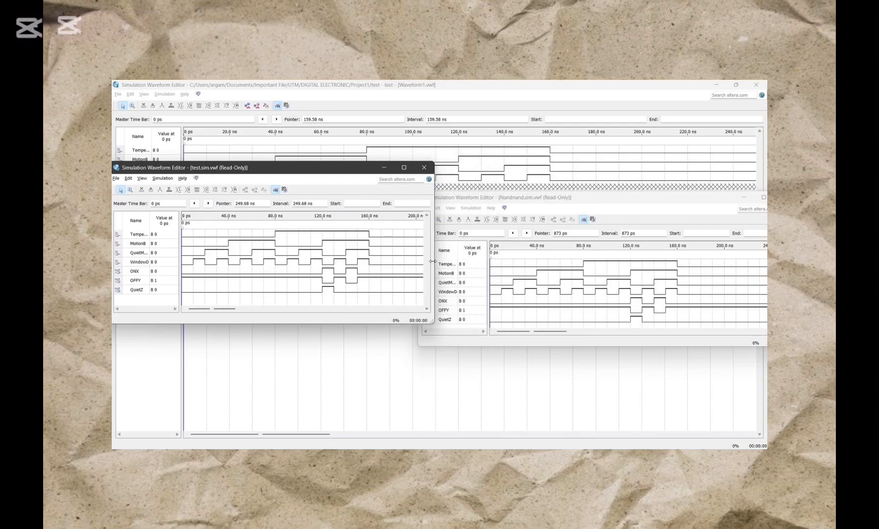
{"action": "left_click_drag", "start_coordinate": [351, 169], "coordinate": [371, 171]}
{"action": "left_click_drag", "start_coordinate": [539, 198], "coordinate": [552, 184]}
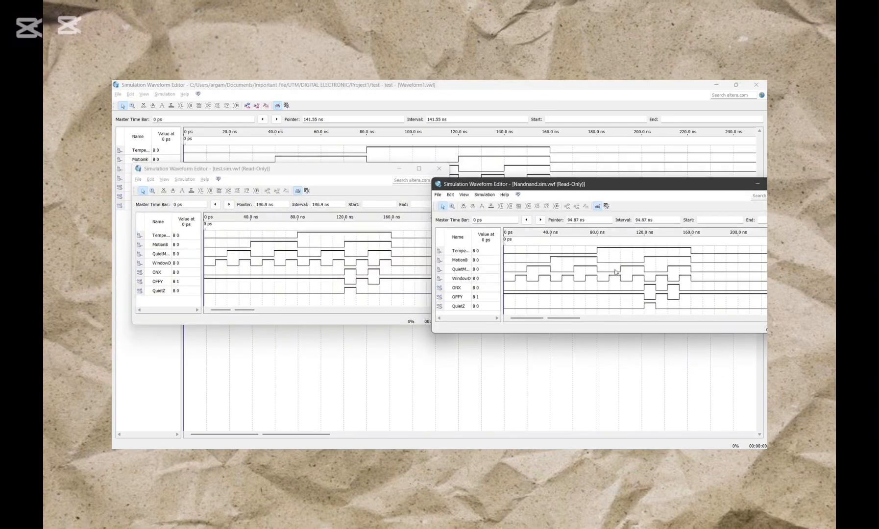